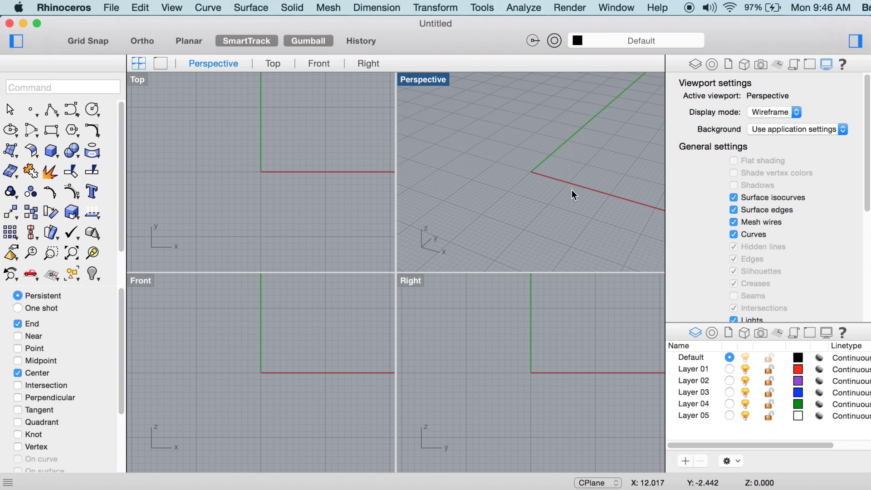
- Orbit Perspective to a lower, flatter angle, pan the Front view and zoom the Right view
{"action": "right_click_drag", "start_coordinate": [572, 190], "coordinate": [535, 169]}
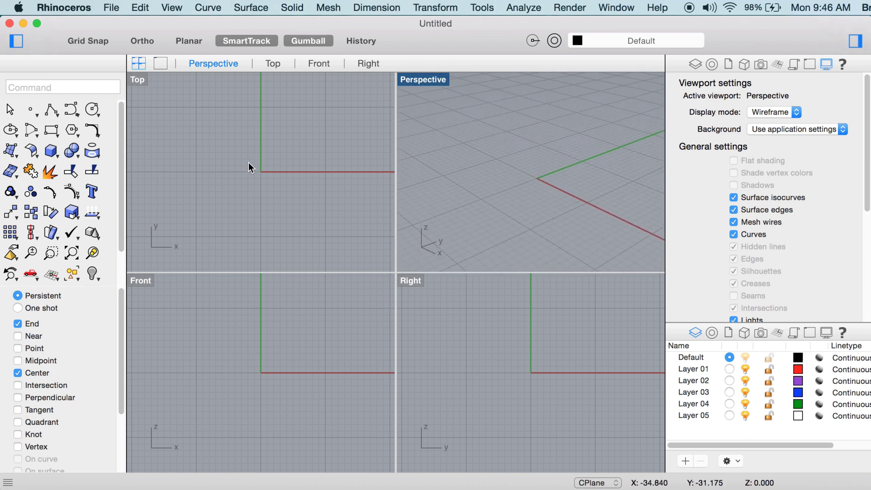
{"action": "mouse_move", "coordinate": [256, 166]}
{"action": "right_mouse_down", "text": "shift"}
{"action": "mouse_move", "coordinate": [298, 159]}
{"action": "mouse_move", "coordinate": [288, 187]}
{"action": "mouse_move", "coordinate": [249, 168]}
{"action": "right_mouse_up", "text": "shift"}
{"action": "mouse_move", "coordinate": [279, 367]}
{"action": "right_mouse_down", "text": "shift"}
{"action": "mouse_move", "coordinate": [263, 353]}
{"action": "mouse_move", "coordinate": [274, 362]}
{"action": "right_mouse_up", "text": "shift"}
{"action": "mouse_move", "coordinate": [470, 365]}
{"action": "right_mouse_down", "text": "ctrl"}
{"action": "mouse_move", "coordinate": [471, 406]}
{"action": "mouse_move", "coordinate": [472, 363]}
{"action": "mouse_move", "coordinate": [480, 387]}
{"action": "mouse_move", "coordinate": [475, 356]}
{"action": "mouse_move", "coordinate": [480, 368]}
{"action": "right_mouse_up", "text": "ctrl"}
{"action": "mouse_move", "coordinate": [537, 134]}
{"action": "right_mouse_down"}
{"action": "mouse_move", "coordinate": [535, 127]}
{"action": "mouse_move", "coordinate": [546, 128]}
{"action": "mouse_move", "coordinate": [530, 123]}
{"action": "right_mouse_up"}
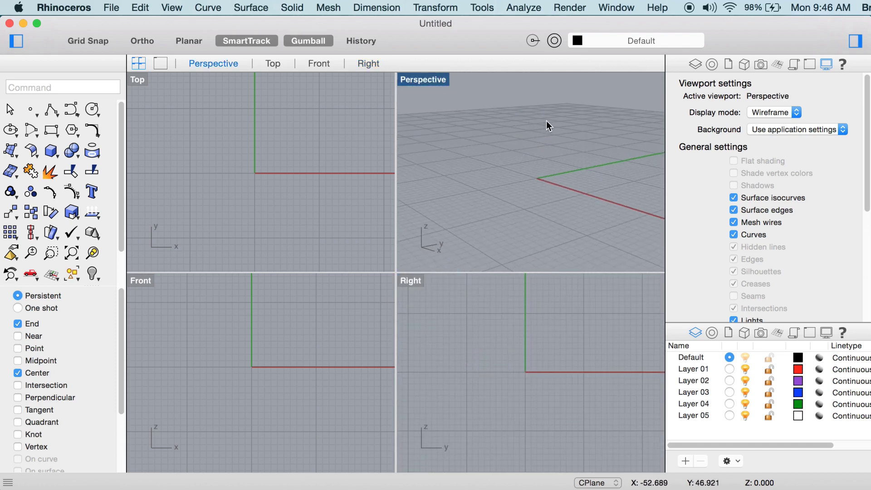
- Zoom the viewport out and back in with the scroll wheel
{"action": "scroll", "coordinate": [546, 121], "scroll_direction": "down", "scroll_amount": 5}
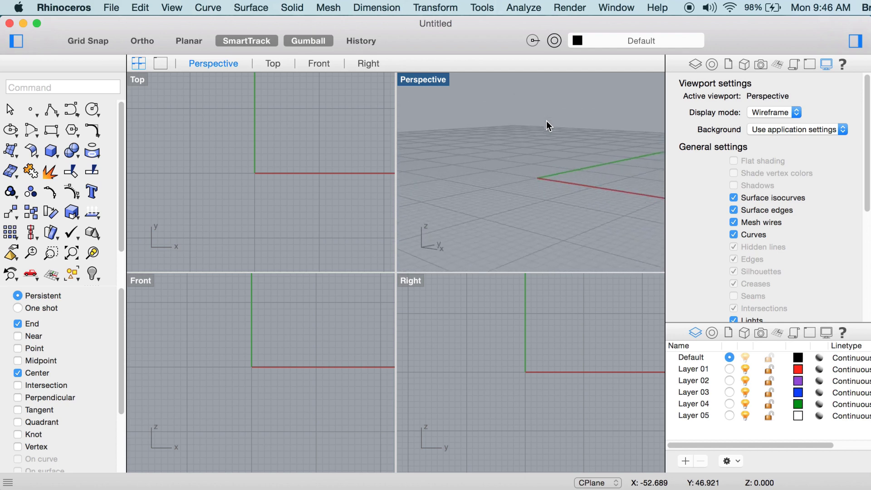
{"action": "scroll", "coordinate": [546, 121], "scroll_direction": "down", "scroll_amount": 5}
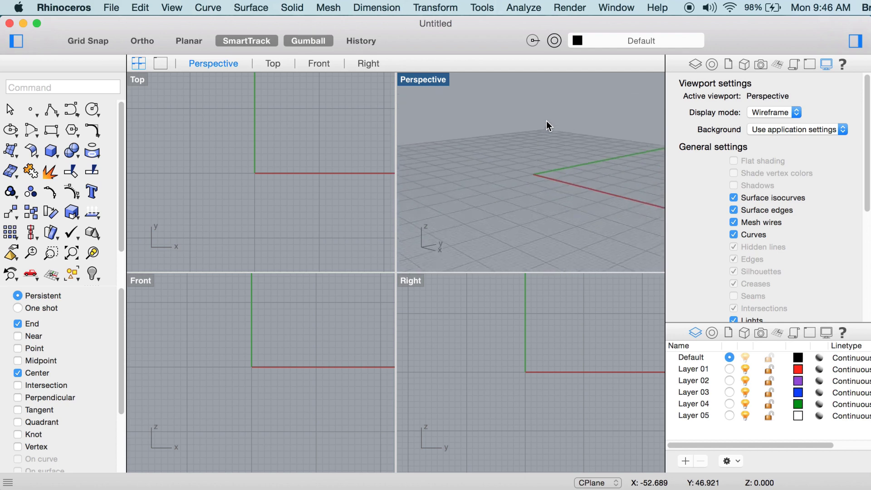
{"action": "scroll", "coordinate": [532, 128], "scroll_direction": "up", "scroll_amount": 5}
{"action": "scroll", "coordinate": [533, 129], "scroll_direction": "up", "scroll_amount": 5}
{"action": "scroll", "coordinate": [532, 133], "scroll_direction": "down", "scroll_amount": 5}
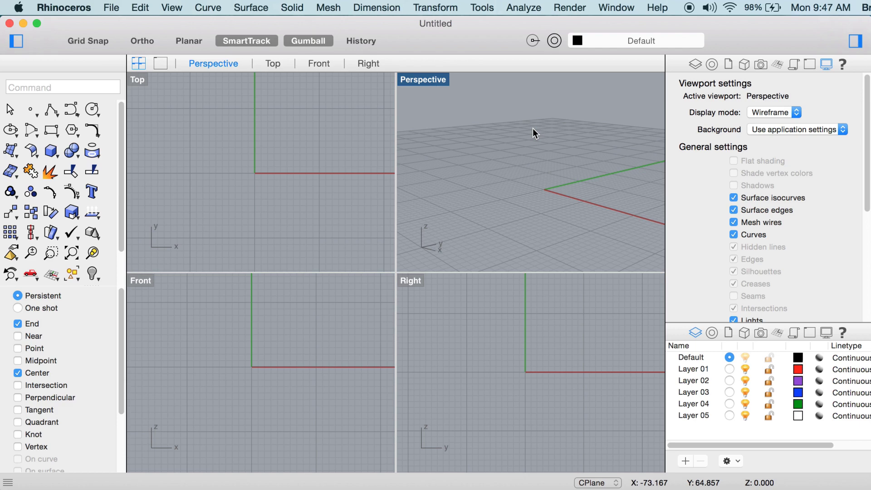
- Maximize Perspective, show Top, Front and Right full-size, then return to the four-viewport layout
{"action": "double_click", "coordinate": [417, 80]}
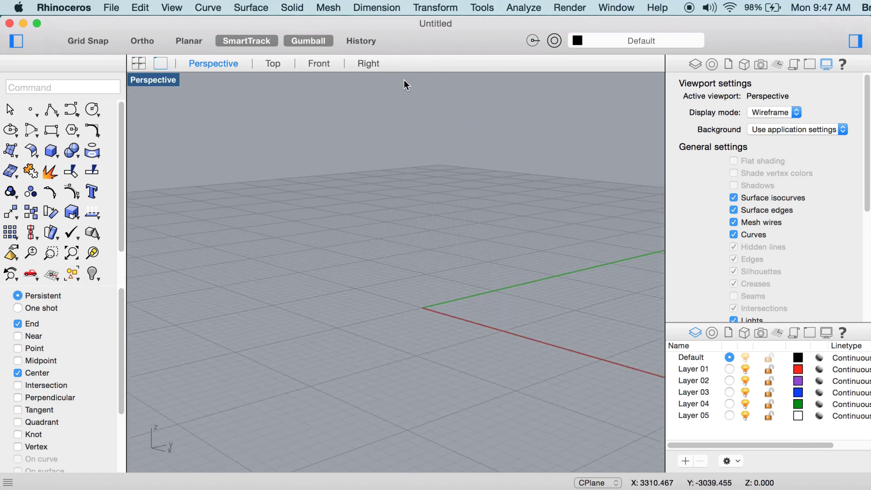
{"action": "double_click", "coordinate": [154, 81]}
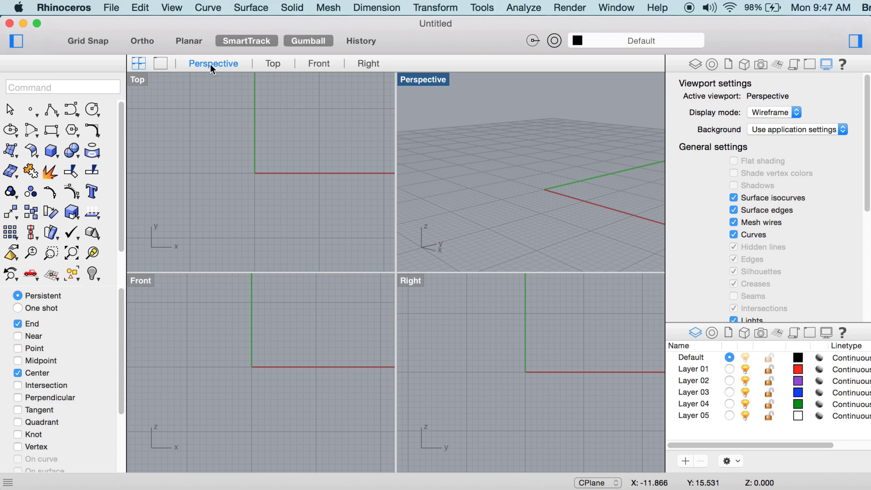
{"action": "left_click", "coordinate": [261, 66]}
{"action": "left_click", "coordinate": [312, 65]}
{"action": "left_click", "coordinate": [365, 63]}
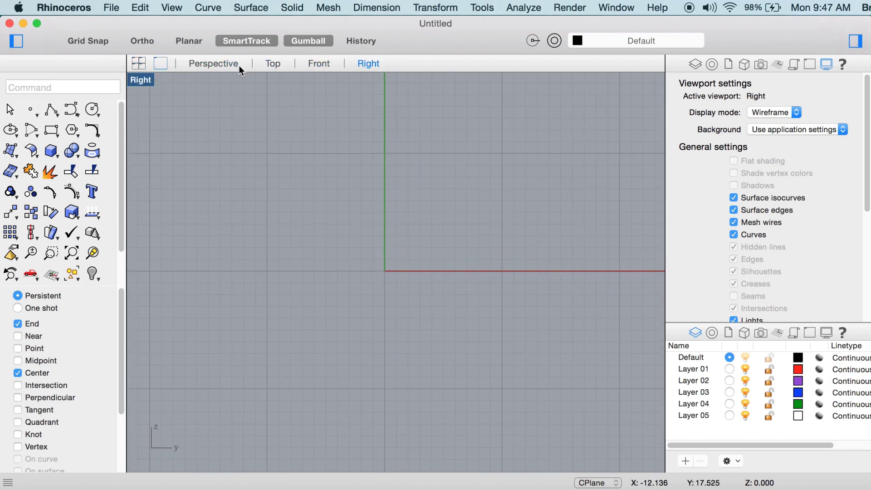
{"action": "left_click", "coordinate": [137, 63]}
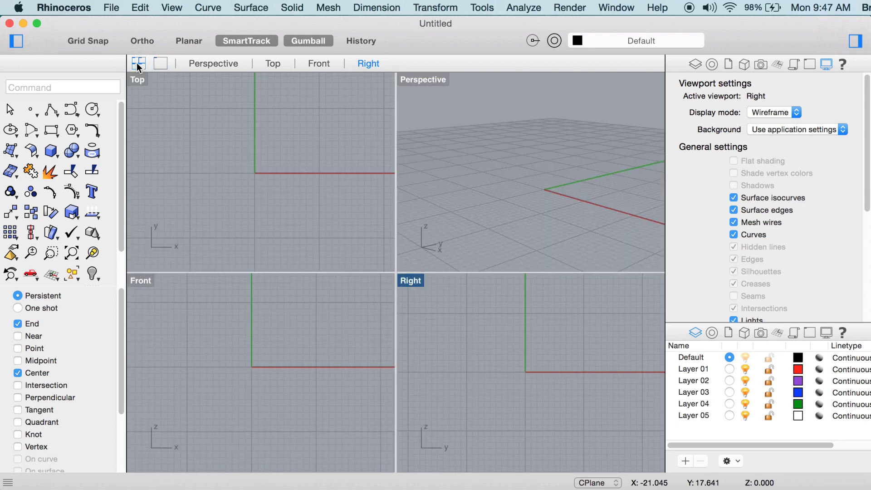
{"action": "left_click", "coordinate": [17, 44]}
{"action": "left_click", "coordinate": [16, 44]}
{"action": "left_click", "coordinate": [88, 41]}
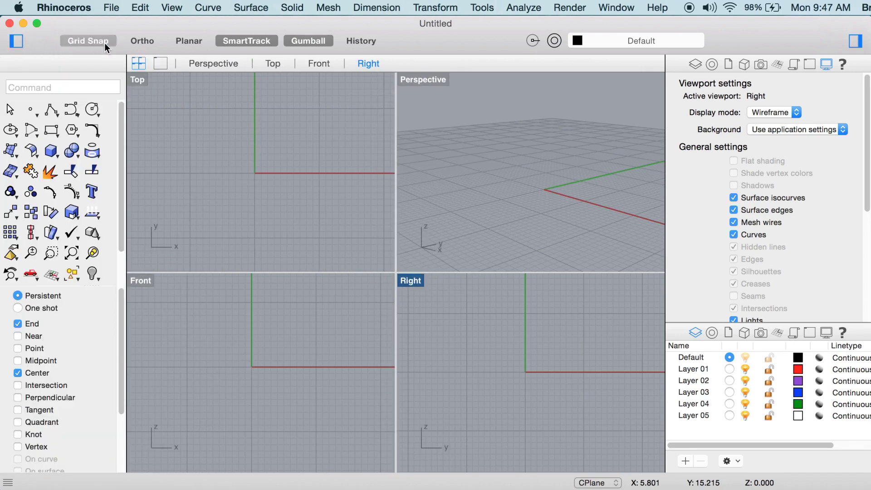
{"action": "left_click", "coordinate": [857, 41]}
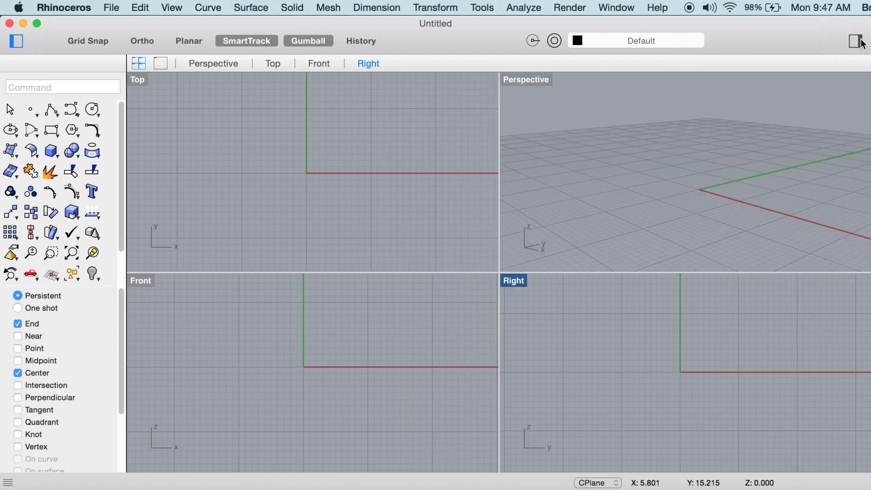
{"action": "left_click", "coordinate": [856, 41]}
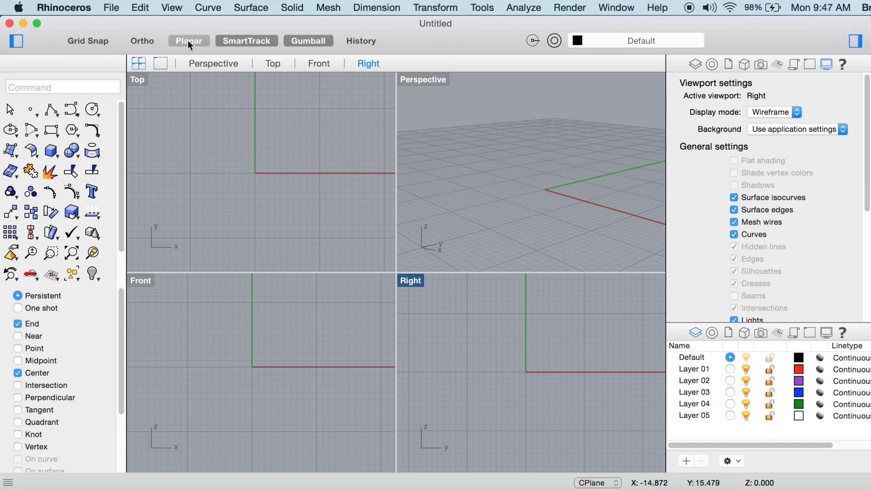
{"action": "left_click", "coordinate": [251, 41]}
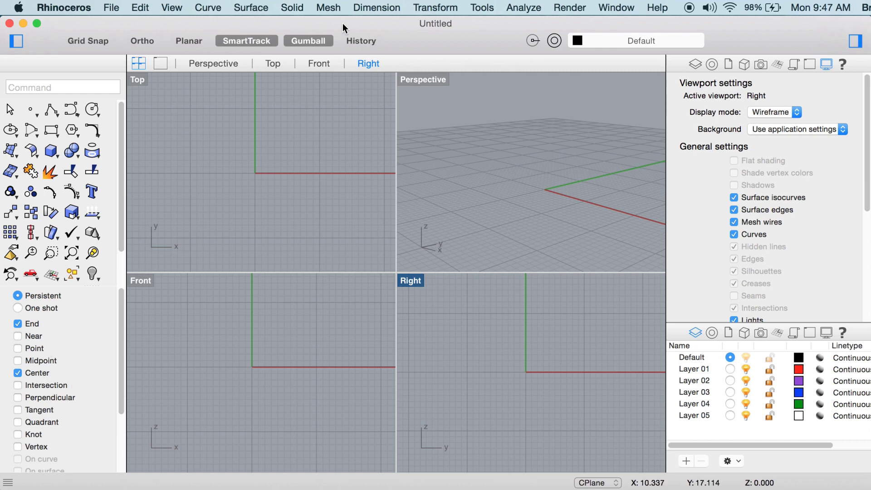
{"action": "left_click", "coordinate": [316, 40]}
{"action": "left_click", "coordinate": [532, 41]}
{"action": "left_click", "coordinate": [554, 41]}
{"action": "left_click", "coordinate": [605, 40]}
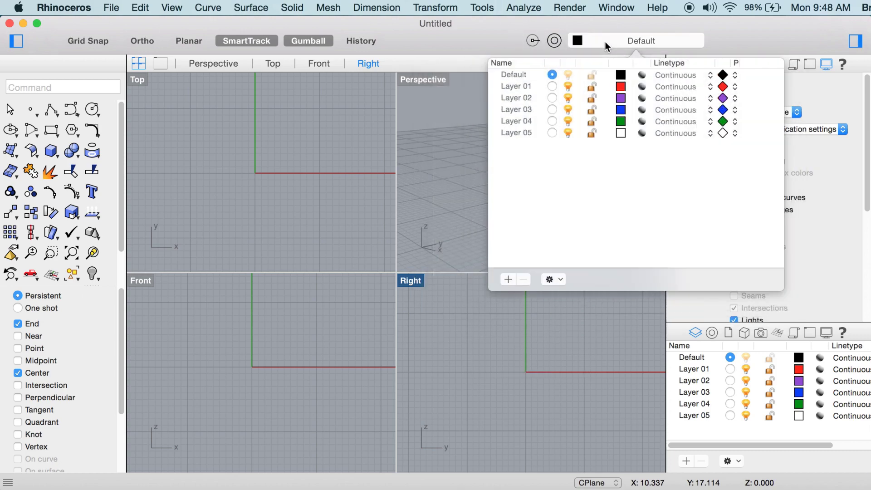
{"action": "left_click", "coordinate": [605, 41]}
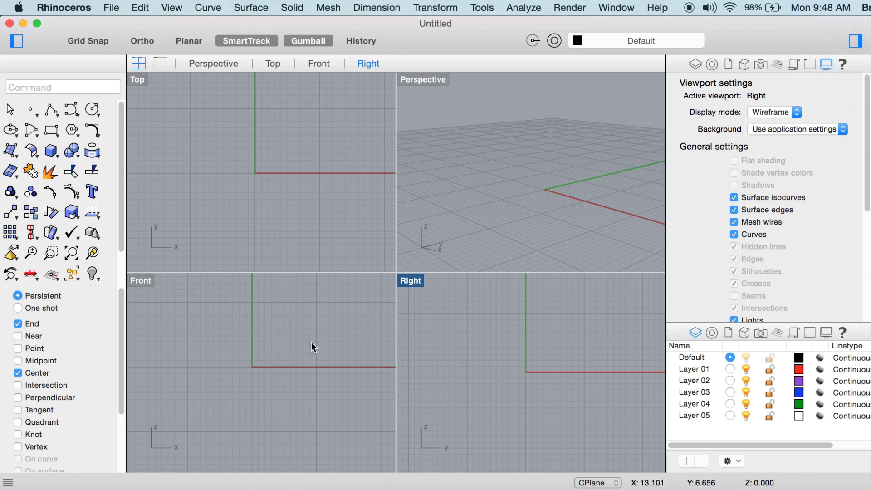
- Toggle the empty command history, then activate the Top viewport
{"action": "left_click", "coordinate": [8, 484]}
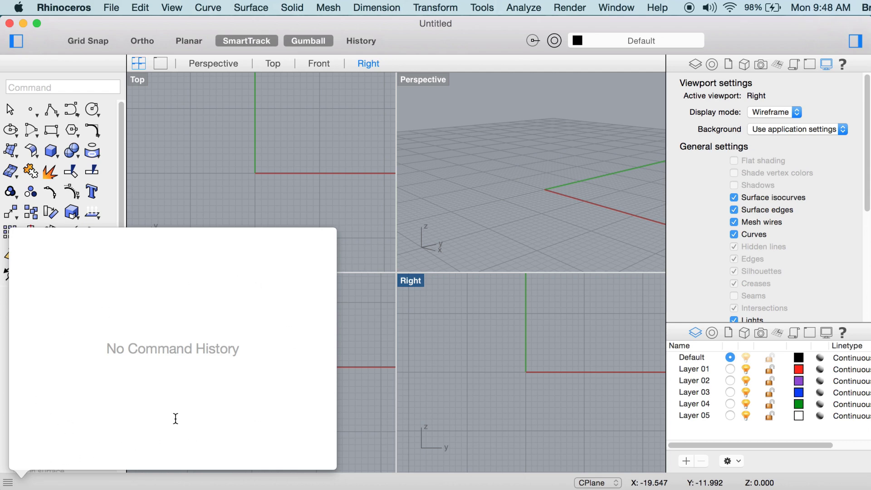
{"action": "left_click", "coordinate": [224, 174]}
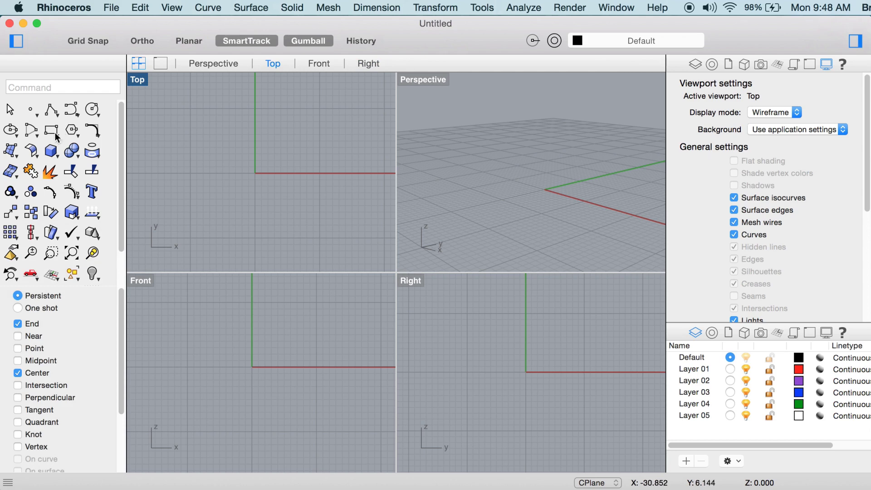
{"action": "left_click", "coordinate": [52, 155]}
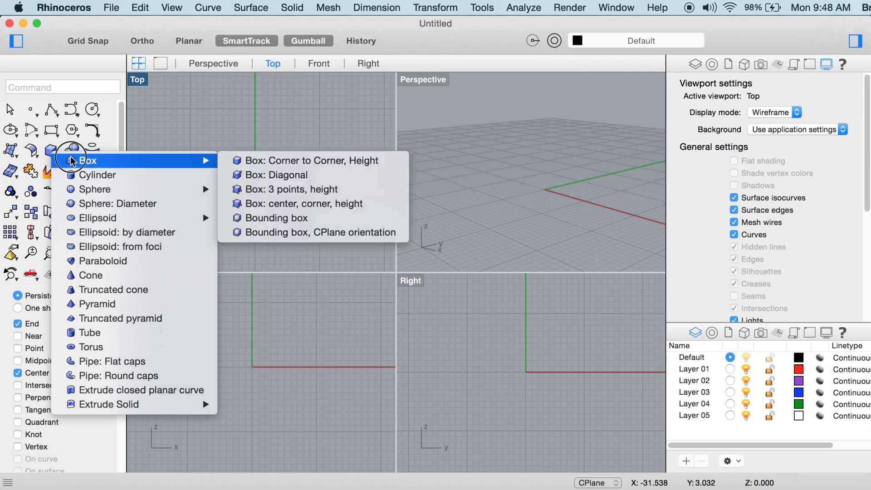
{"action": "left_click", "coordinate": [138, 117]}
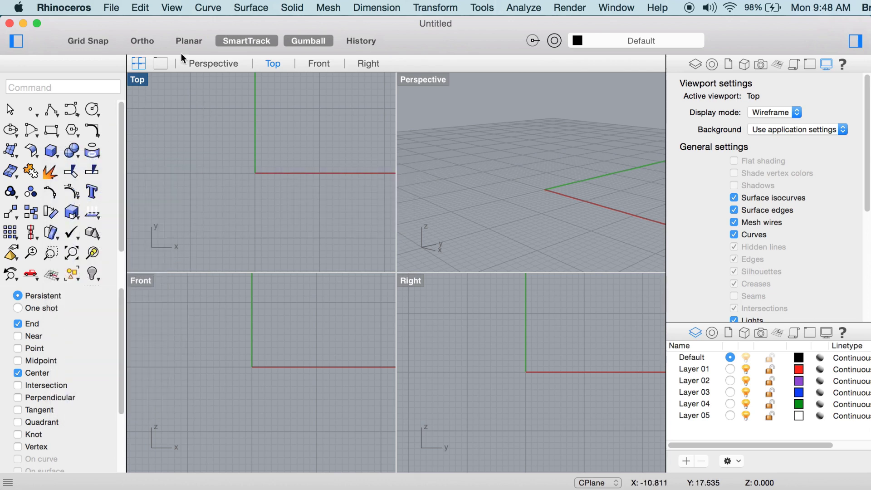
{"action": "left_click", "coordinate": [111, 8]}
{"action": "mouse_move", "coordinate": [156, 9]}
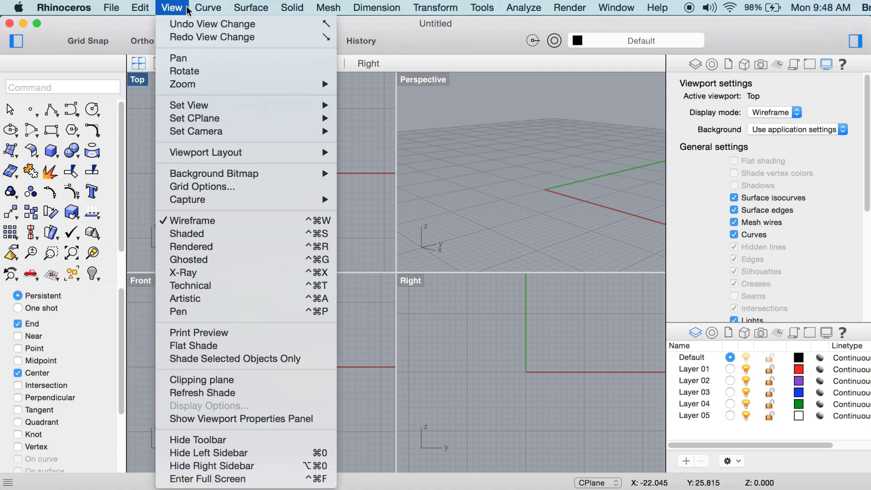
{"action": "mouse_move", "coordinate": [300, 9]}
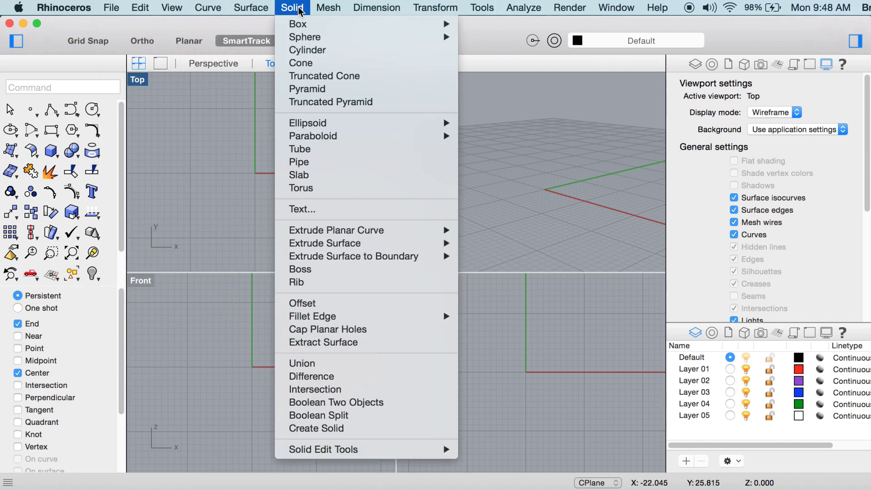
{"action": "left_click", "coordinate": [247, 105]}
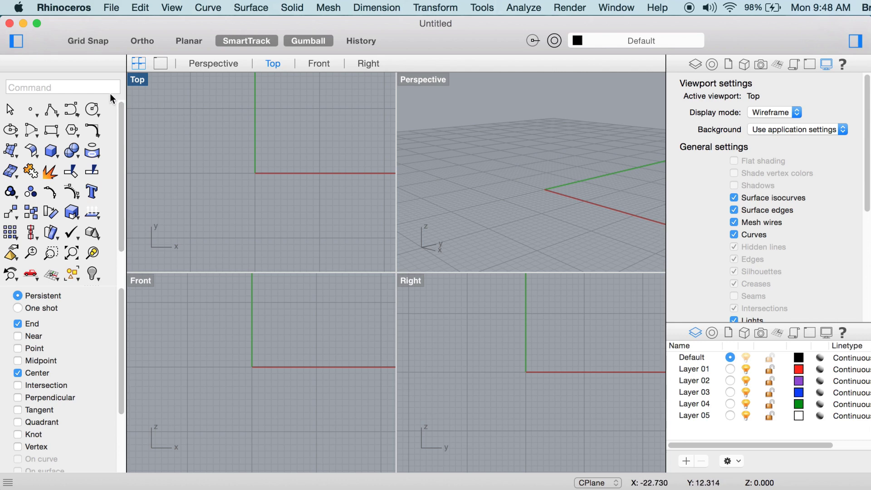
{"action": "type", "text": "a"}
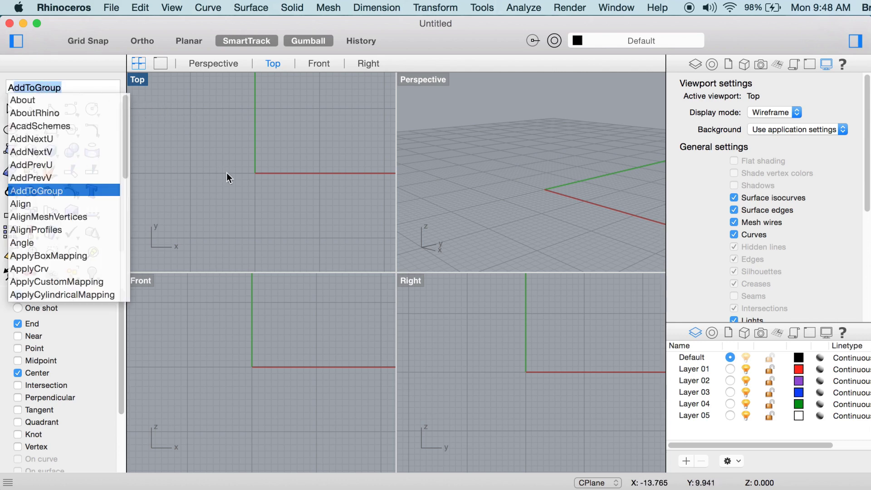
{"action": "type", "text": "r"}
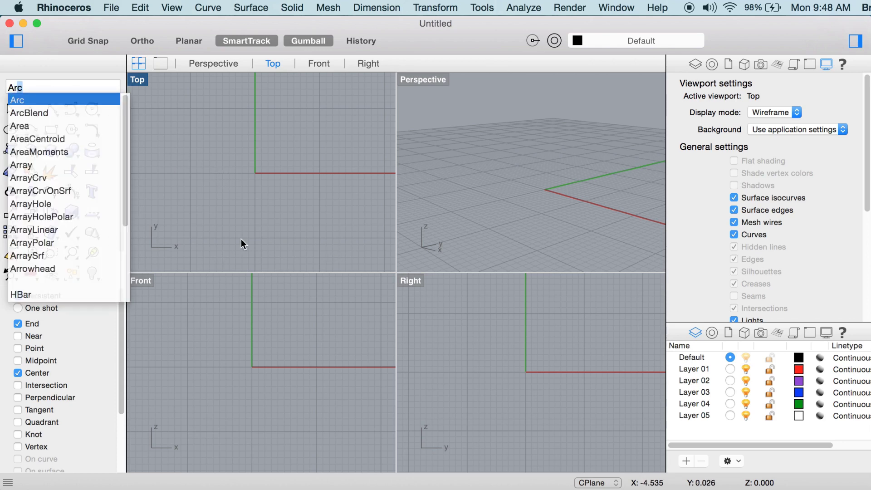
{"action": "key", "text": "Escape"}
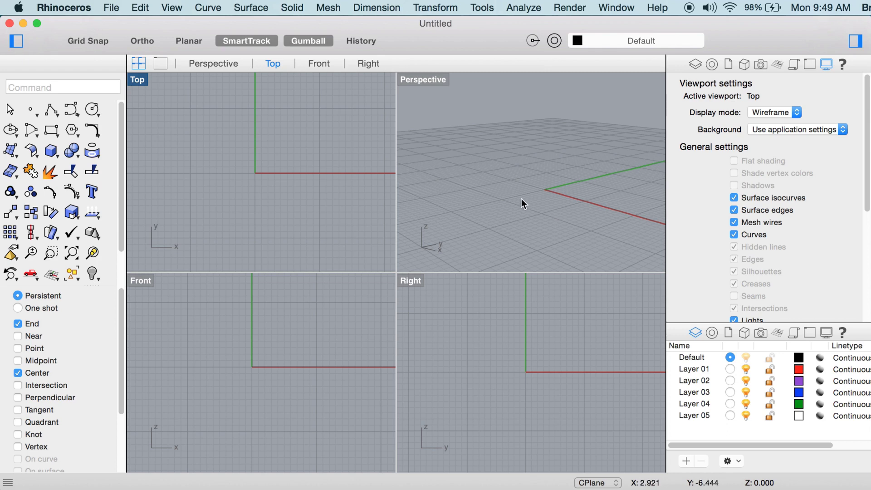
- Check the Themes preferences, keep the Rhino for Mac theme, and activate the Perspective viewport
{"action": "left_click", "coordinate": [75, 6]}
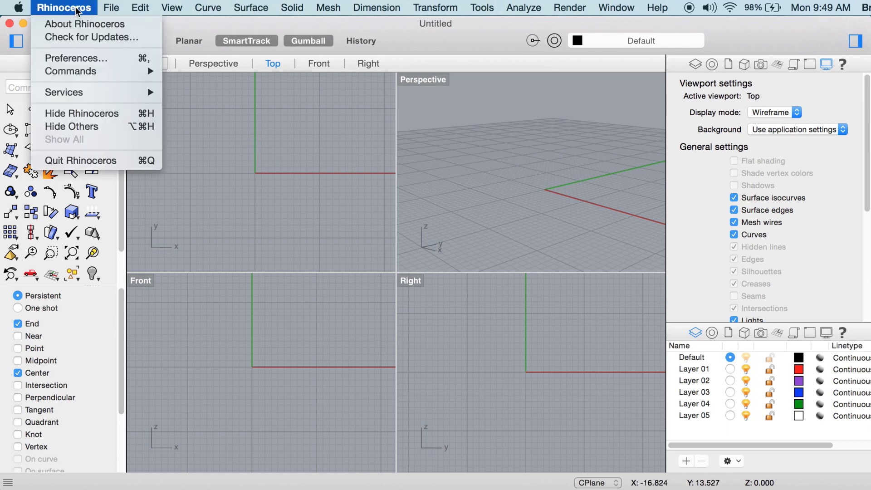
{"action": "left_click", "coordinate": [88, 60]}
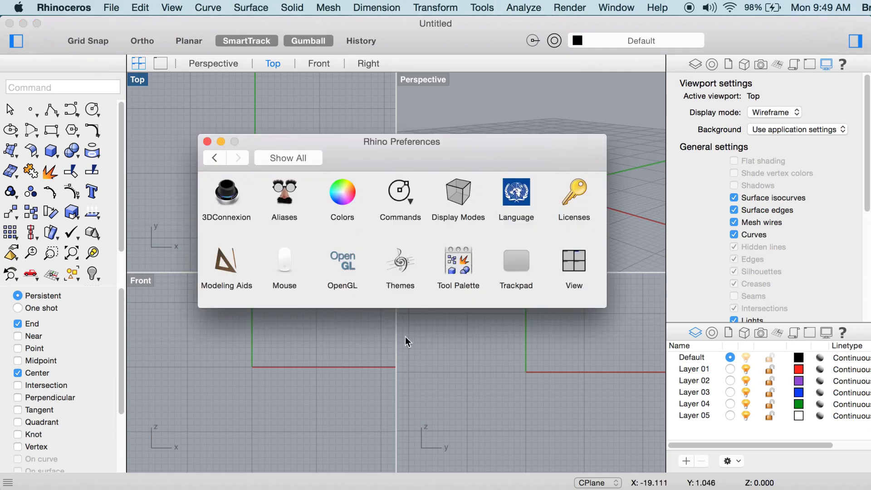
{"action": "left_click", "coordinate": [400, 266]}
{"action": "left_click", "coordinate": [402, 189]}
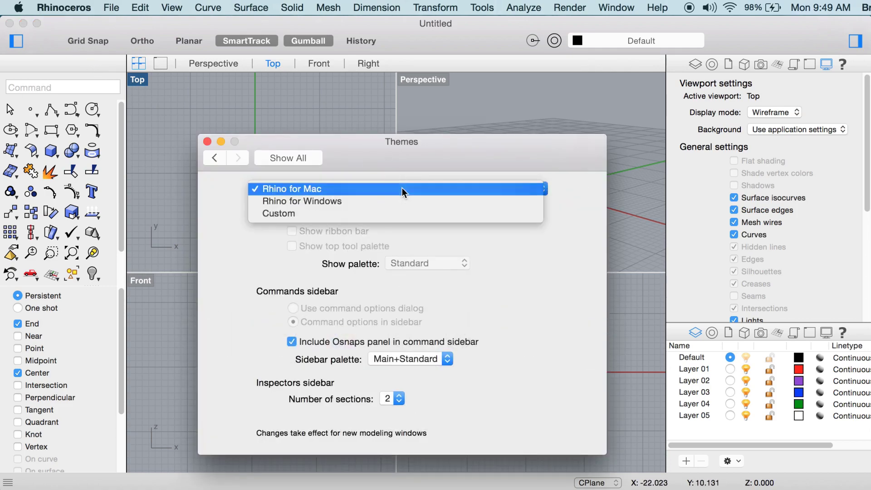
{"action": "key", "text": "Escape"}
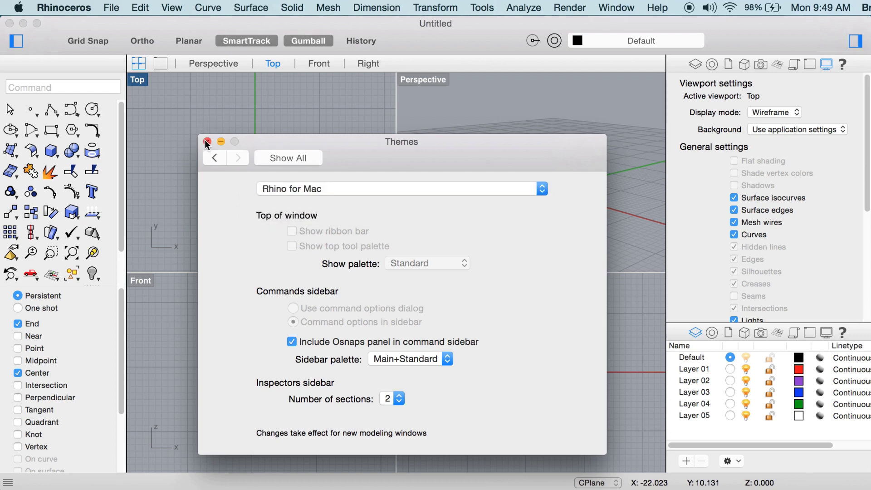
{"action": "left_click", "coordinate": [207, 141]}
{"action": "left_click", "coordinate": [512, 151]}
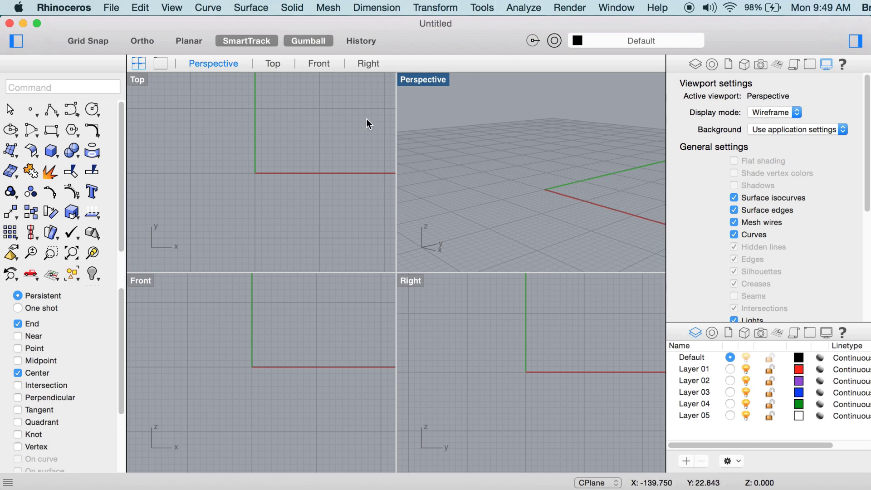
{"action": "left_click", "coordinate": [113, 8]}
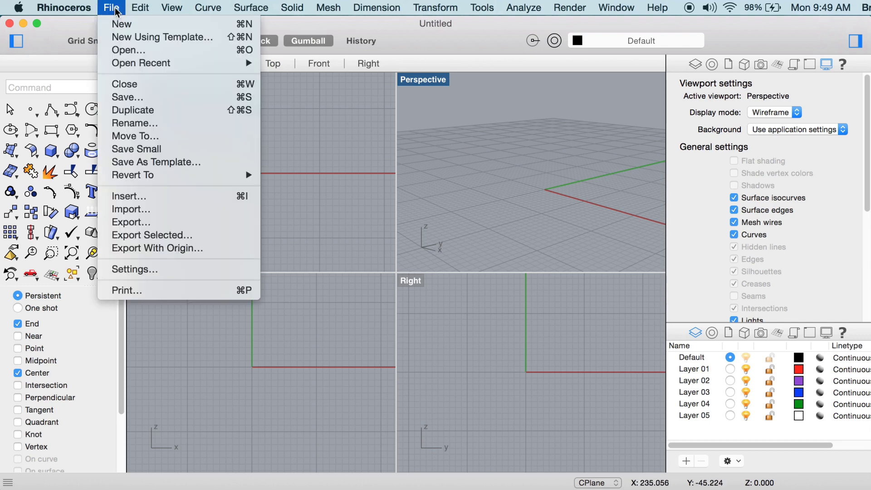
{"action": "left_click", "coordinate": [175, 270]}
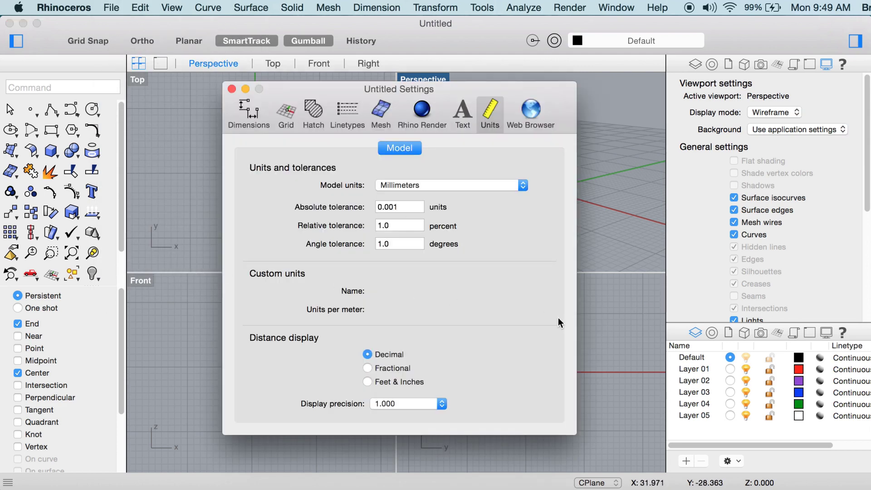
{"action": "left_click", "coordinate": [232, 88]}
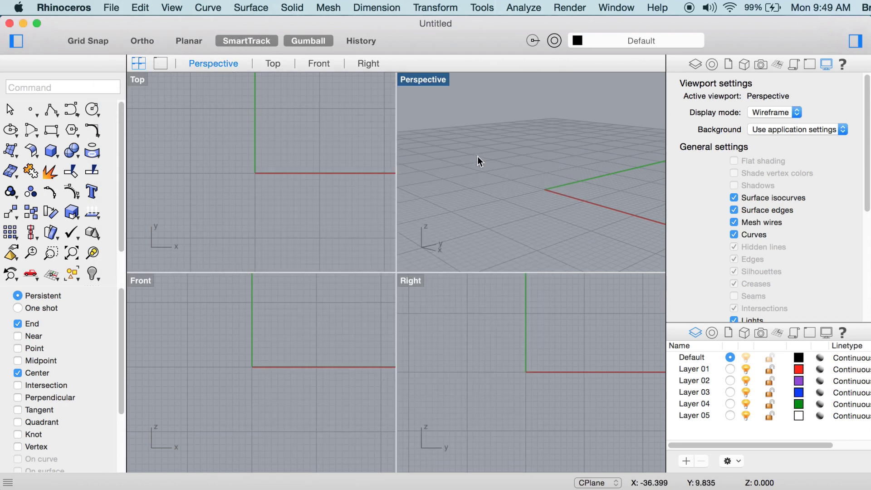